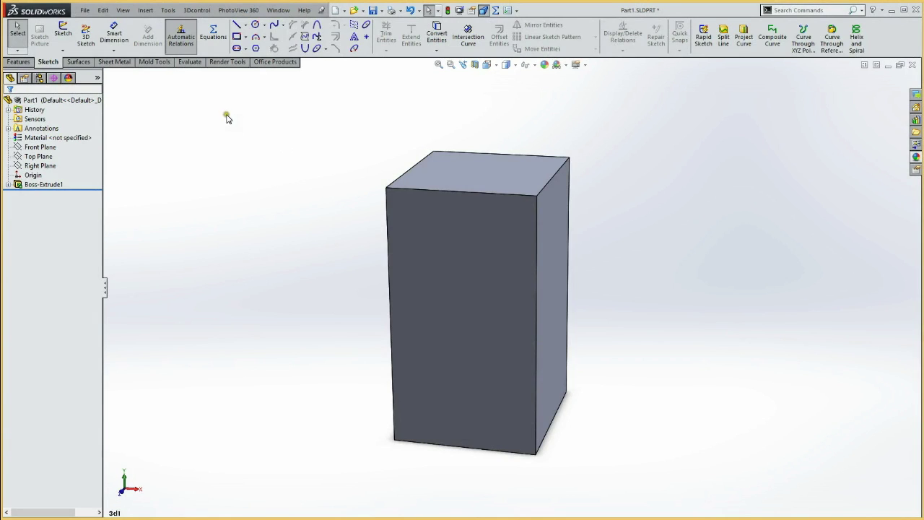
# Browse the Surfaces, Sheet Metal and Mold Tools command tabs, ending on Sheet Metal
pyautogui.click(892, 10)
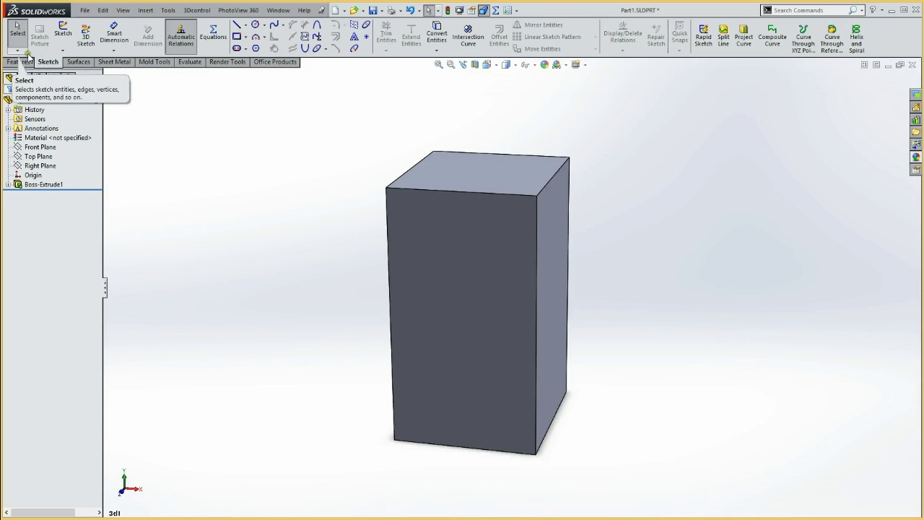
pyautogui.click(76, 63)
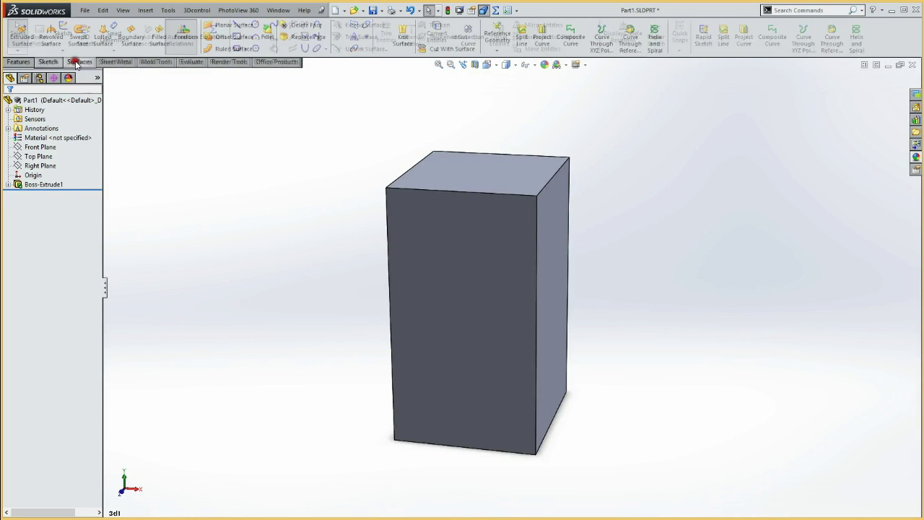
pyautogui.click(115, 62)
pyautogui.click(156, 63)
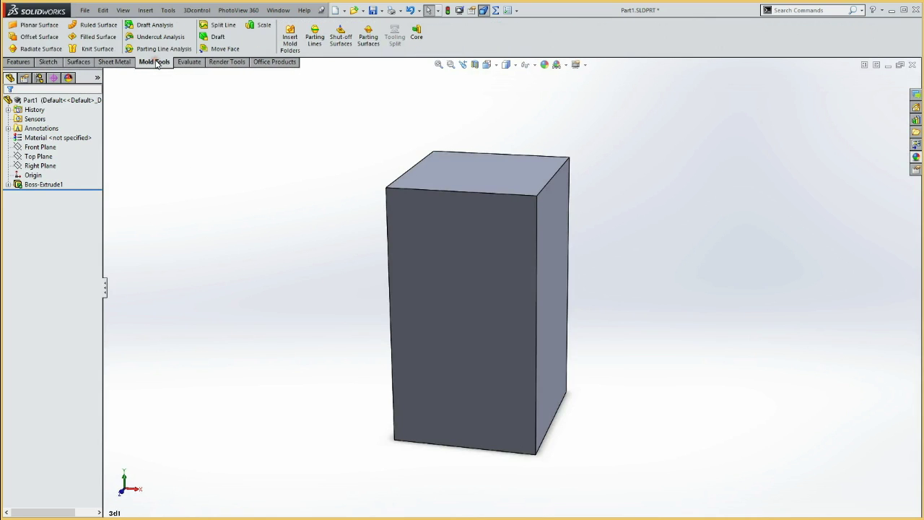
pyautogui.click(120, 63)
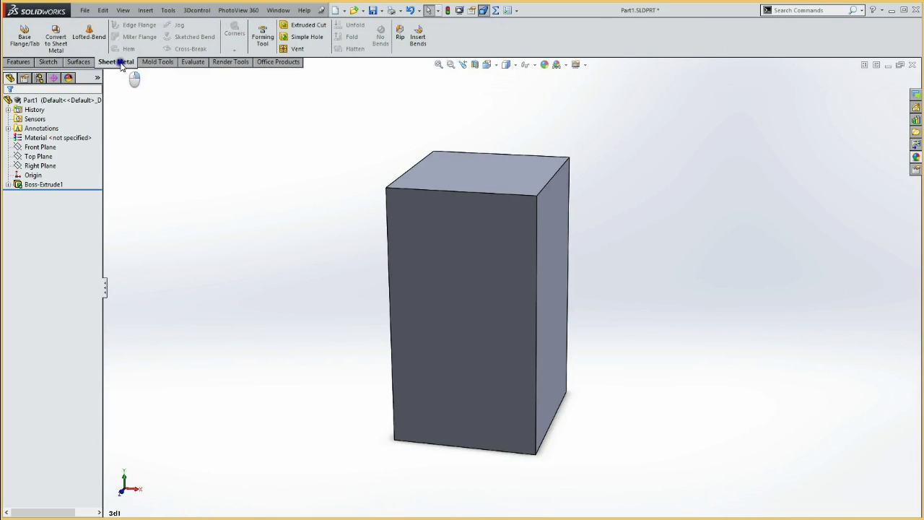
# Review the available command tabs, then toggle Use Large Buttons with Text off and on
pyautogui.rightClick(122, 66)
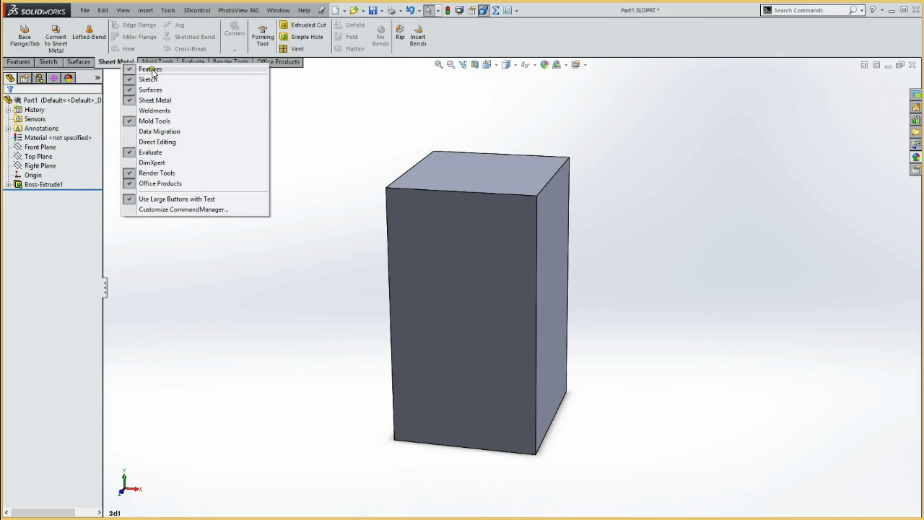
pyautogui.click(446, 42)
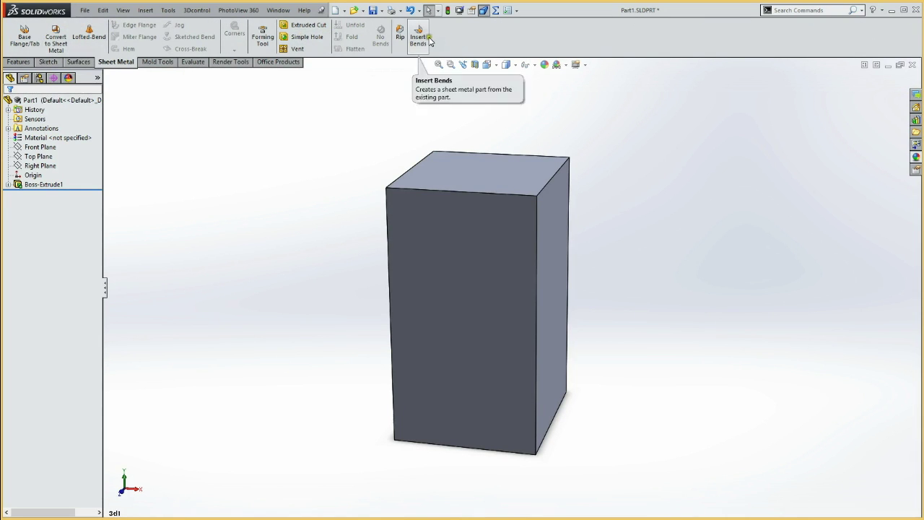
pyautogui.rightClick(463, 32)
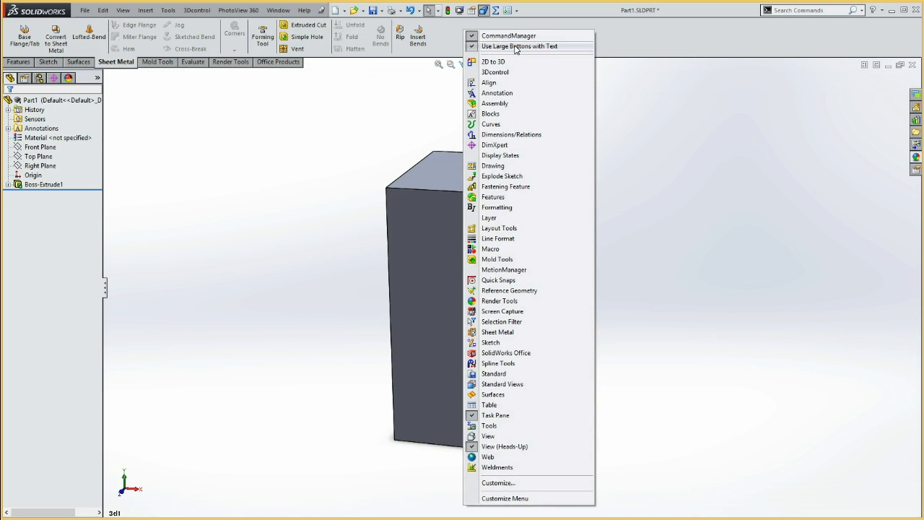
pyautogui.click(516, 46)
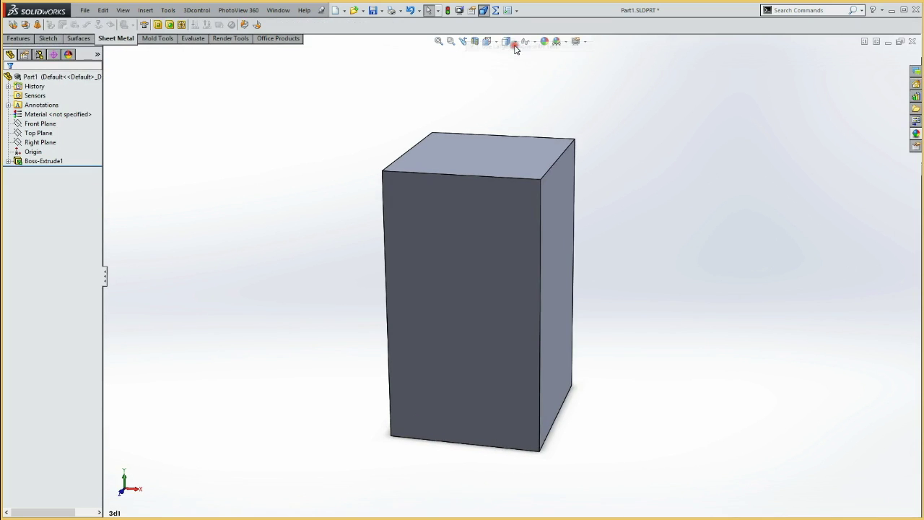
pyautogui.rightClick(304, 27)
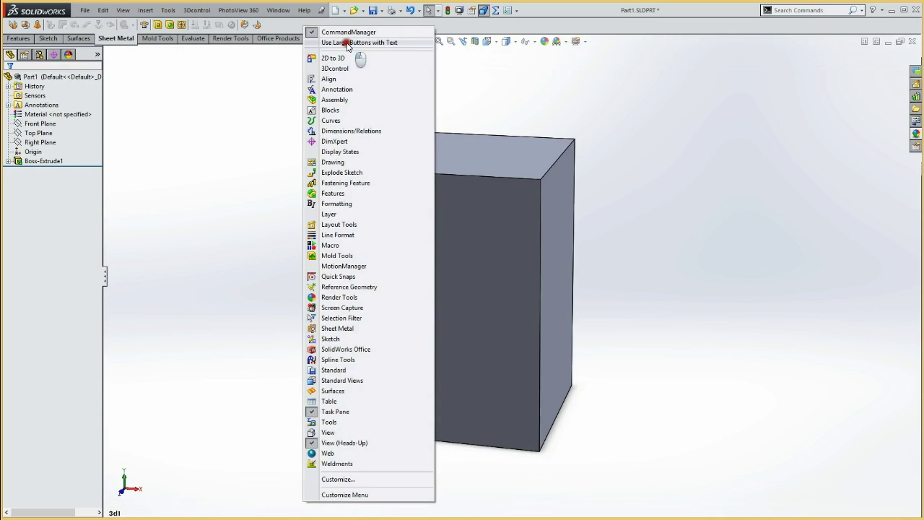
pyautogui.click(347, 40)
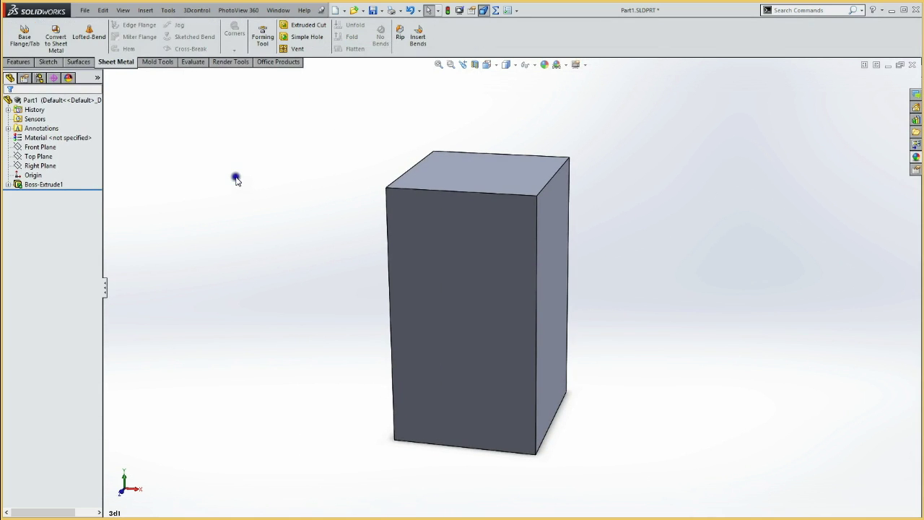
# Pin the View Orientation dialog, try standard views, and orbit the box to a tilted top-and-side view
pyautogui.rightClick(236, 180)
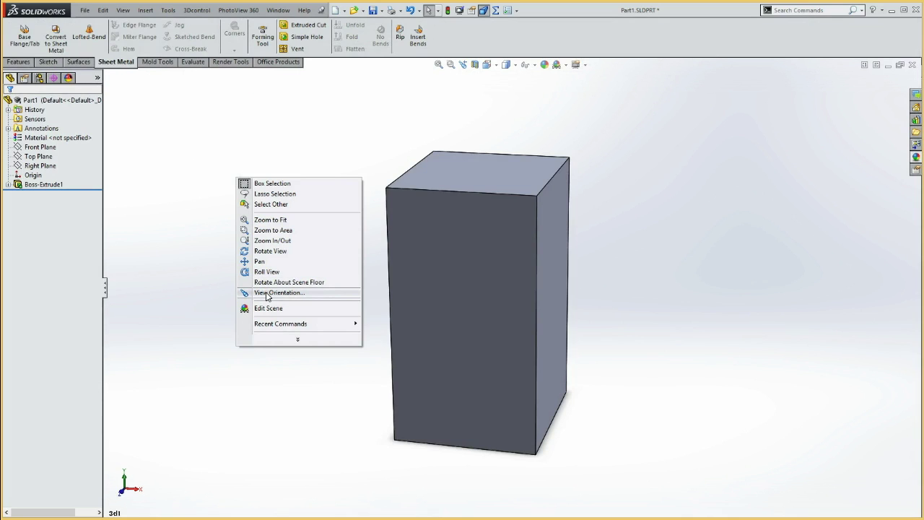
pyautogui.click(187, 271)
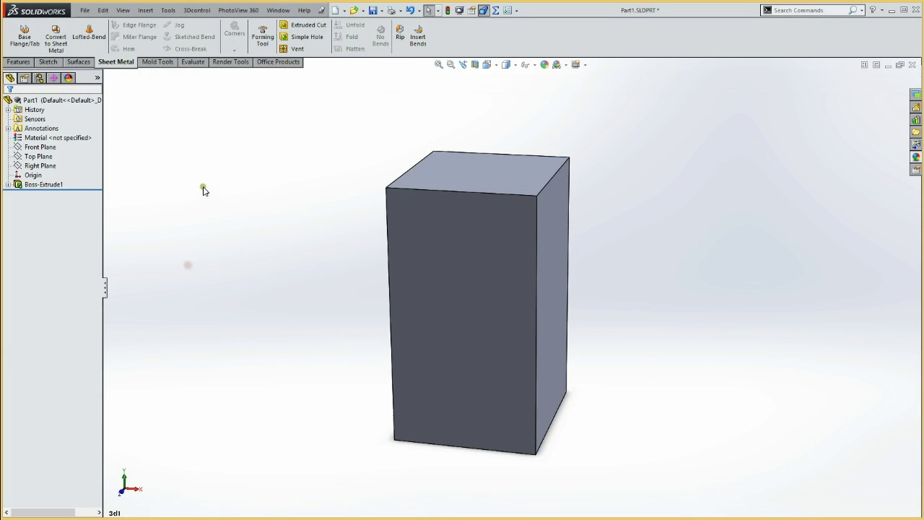
pyautogui.rightClick(204, 187)
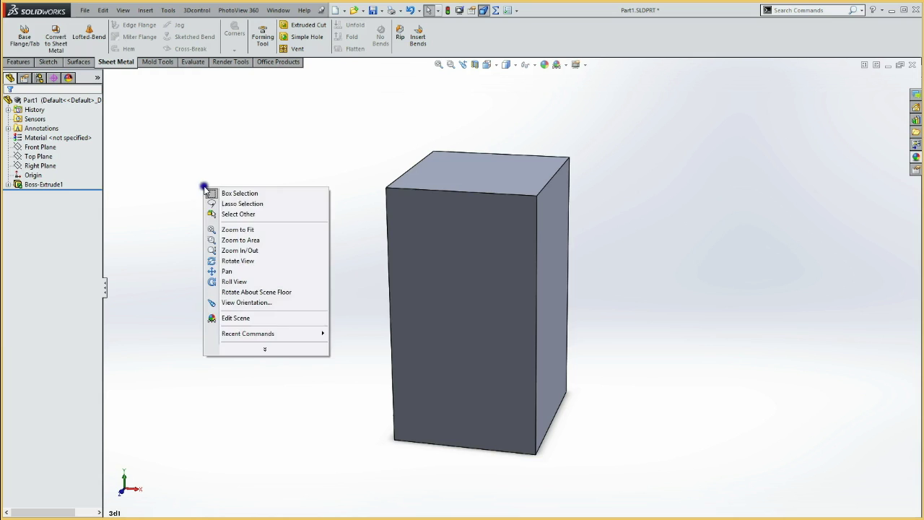
pyautogui.click(240, 303)
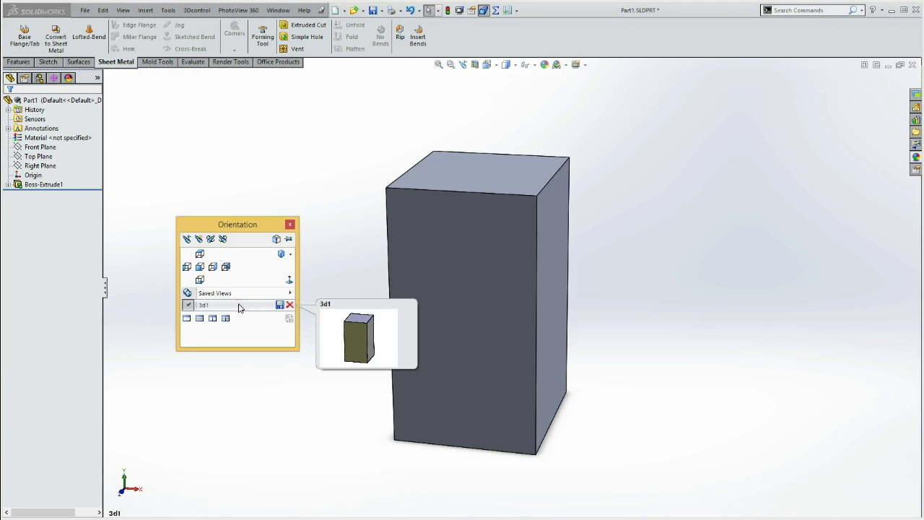
pyautogui.click(288, 239)
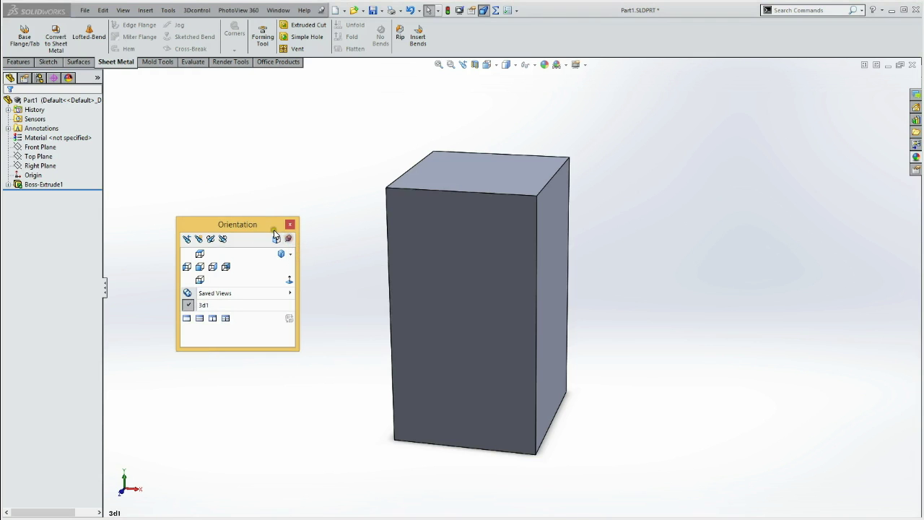
pyautogui.click(119, 323)
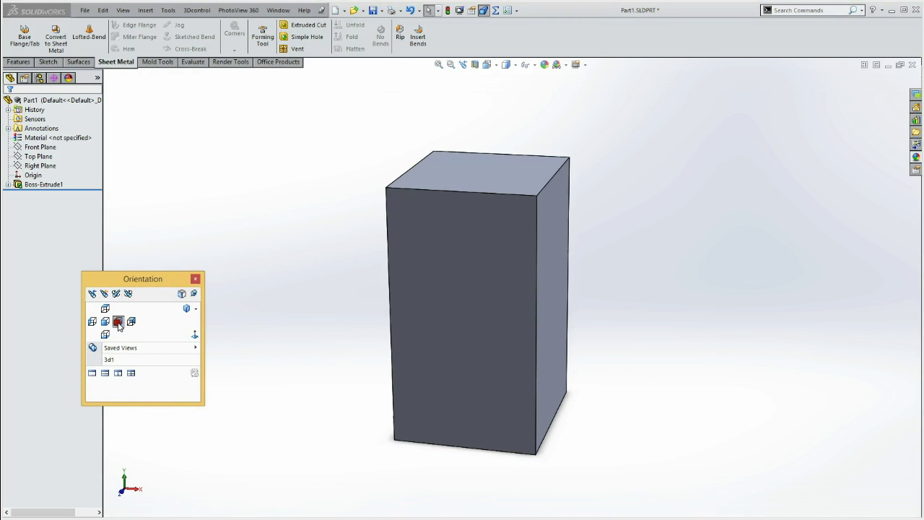
pyautogui.click(106, 323)
pyautogui.click(119, 321)
pyautogui.moveTo(248, 230); pyautogui.dragTo(283, 285, button='middle')
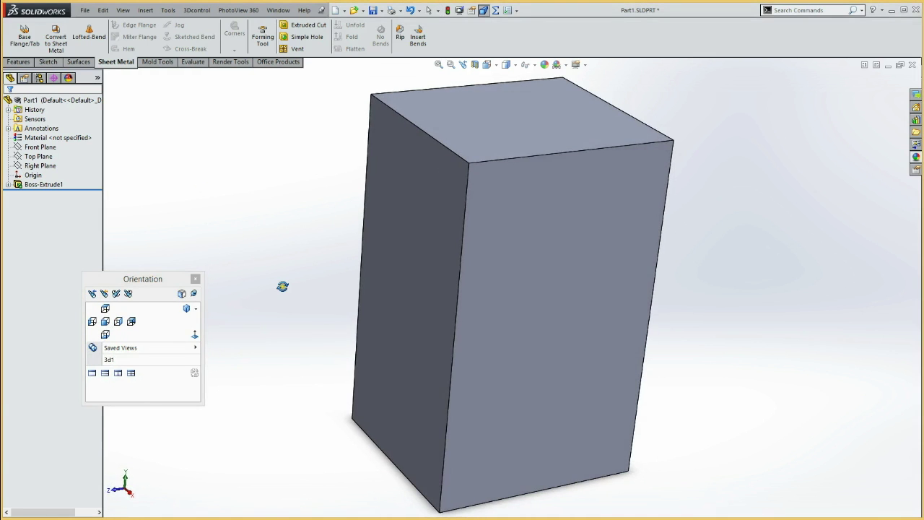
# Save the tilted view as 3d2 and check it by returning from the Front view
pyautogui.click(104, 294)
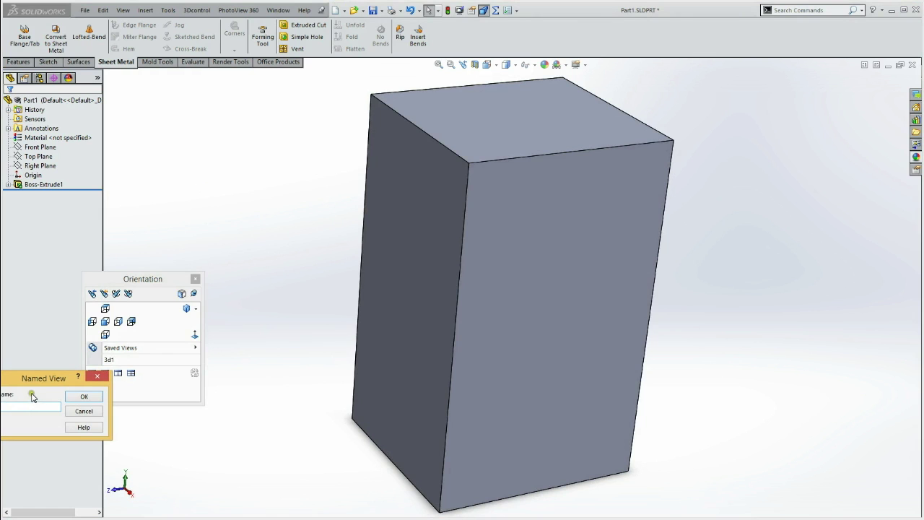
pyautogui.click(84, 396)
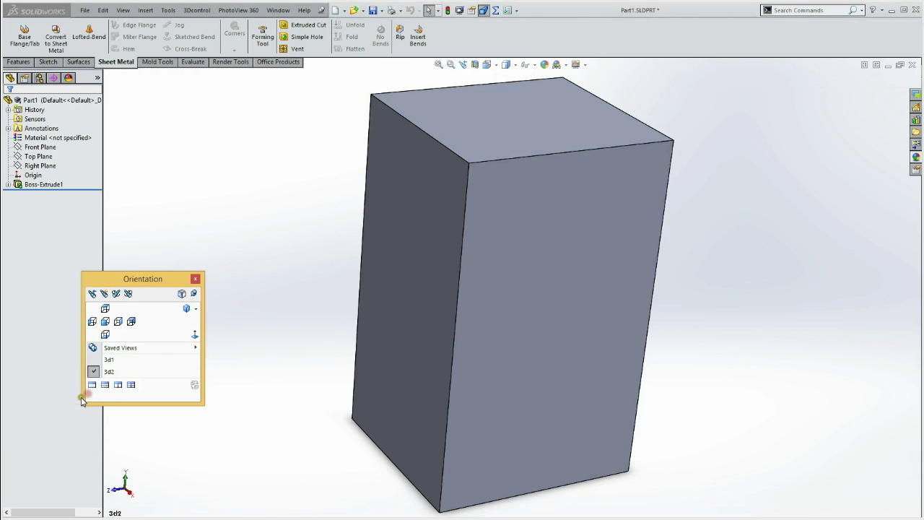
pyautogui.click(105, 322)
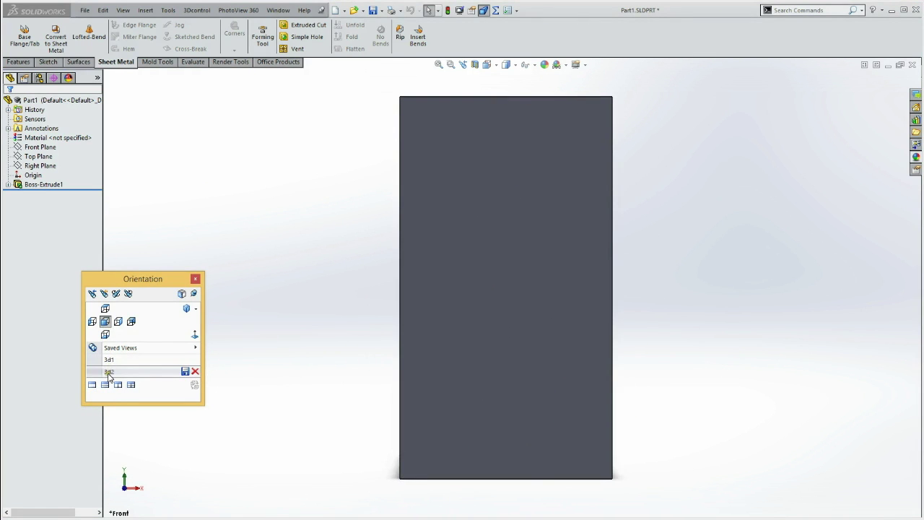
pyautogui.click(108, 372)
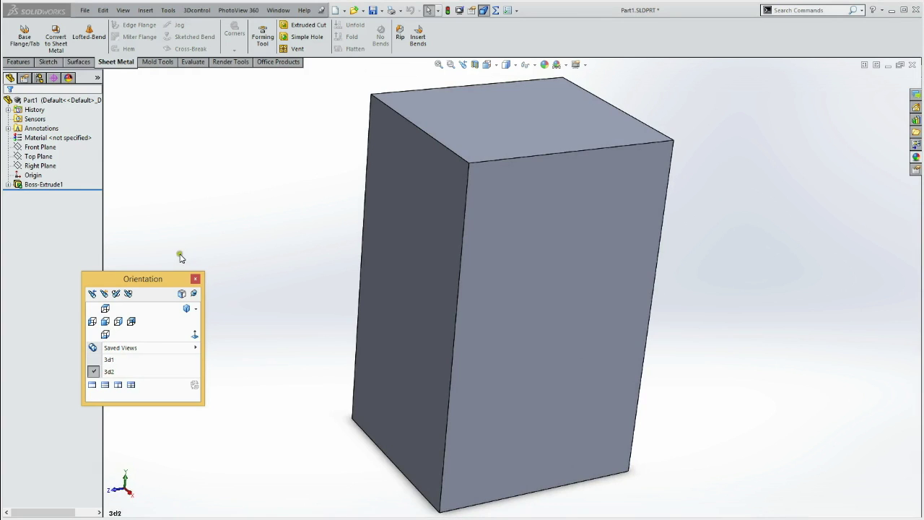
pyautogui.moveTo(166, 280); pyautogui.dragTo(112, 351)
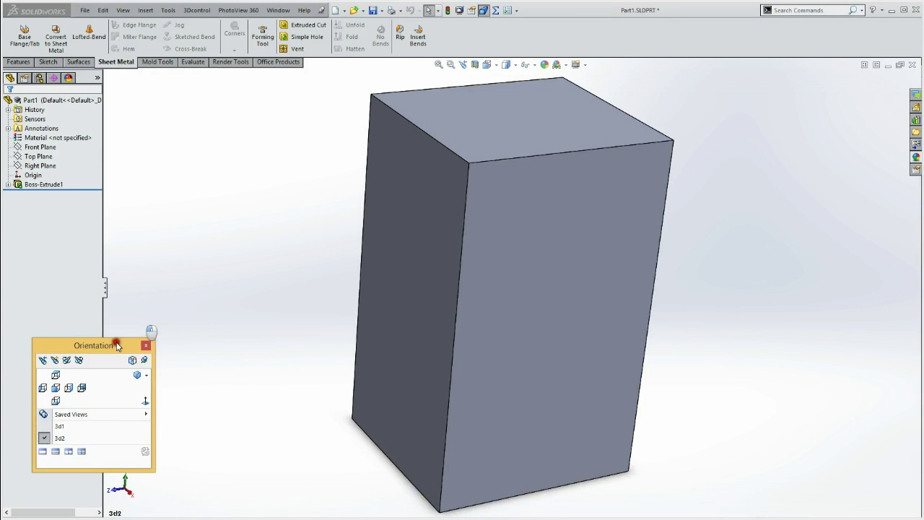
pyautogui.click(188, 185)
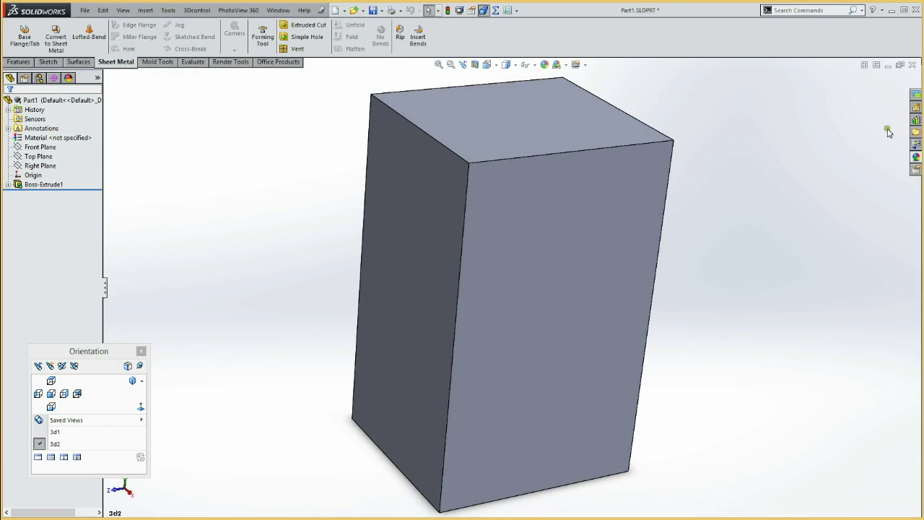
pyautogui.click(916, 159)
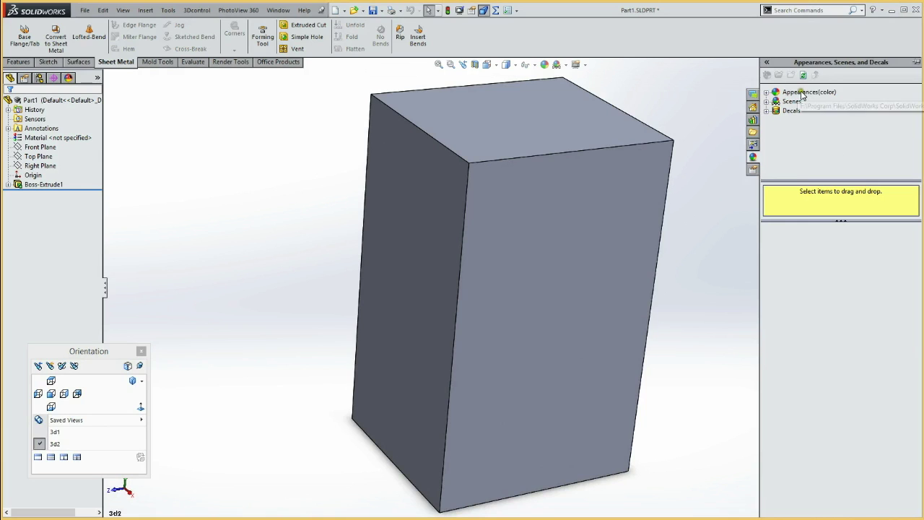
# Collapse the Appearances pane, dismiss the display options, and orbit the box slightly
pyautogui.click(722, 101)
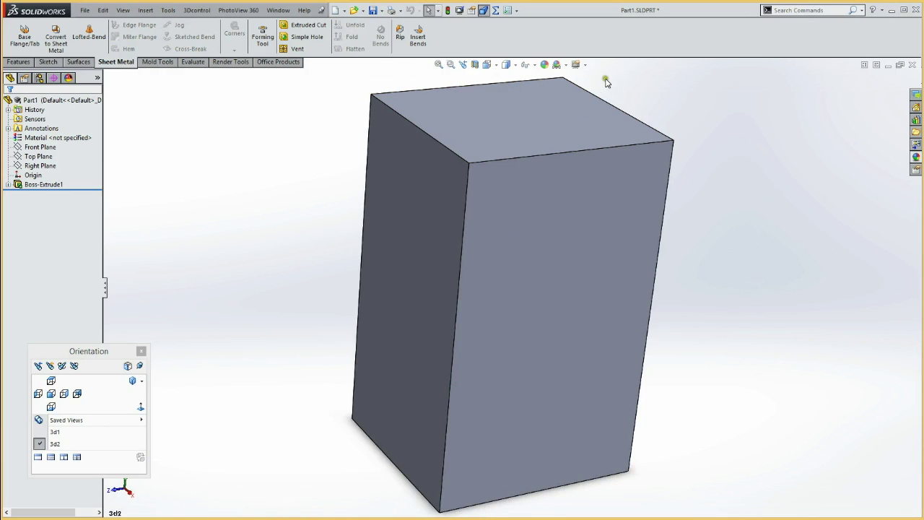
pyautogui.rightClick(660, 32)
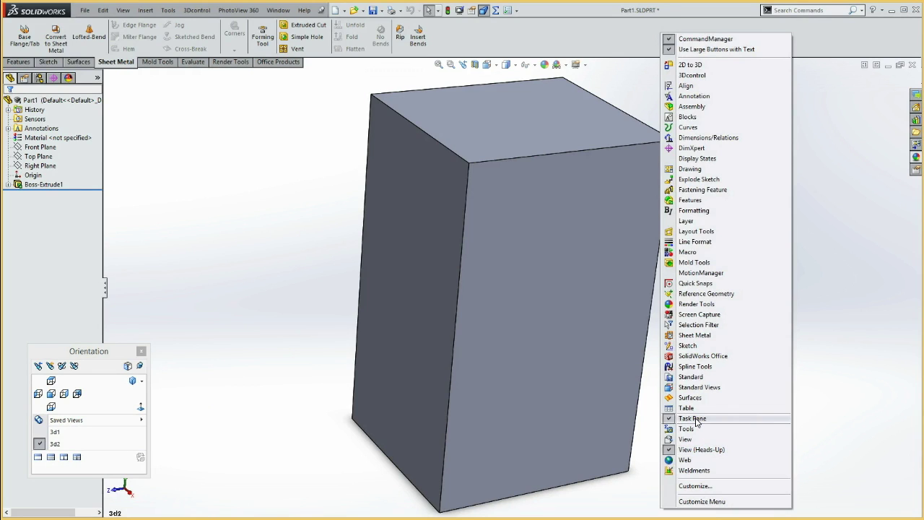
pyautogui.click(588, 34)
pyautogui.moveTo(322, 165)
pyautogui.mouseDown(button='middle')
pyautogui.moveTo(291, 173)
pyautogui.moveTo(319, 140)
pyautogui.moveTo(314, 149)
pyautogui.mouseUp(button='middle')
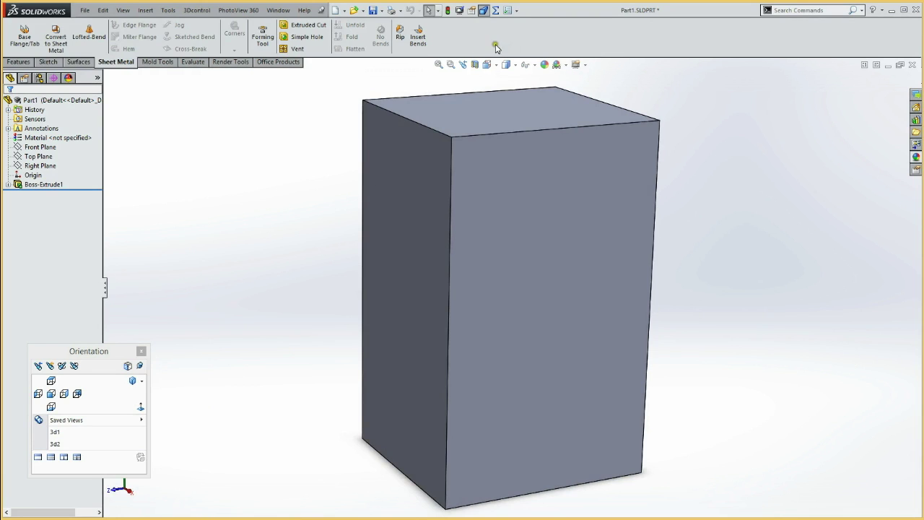
pyautogui.click(516, 11)
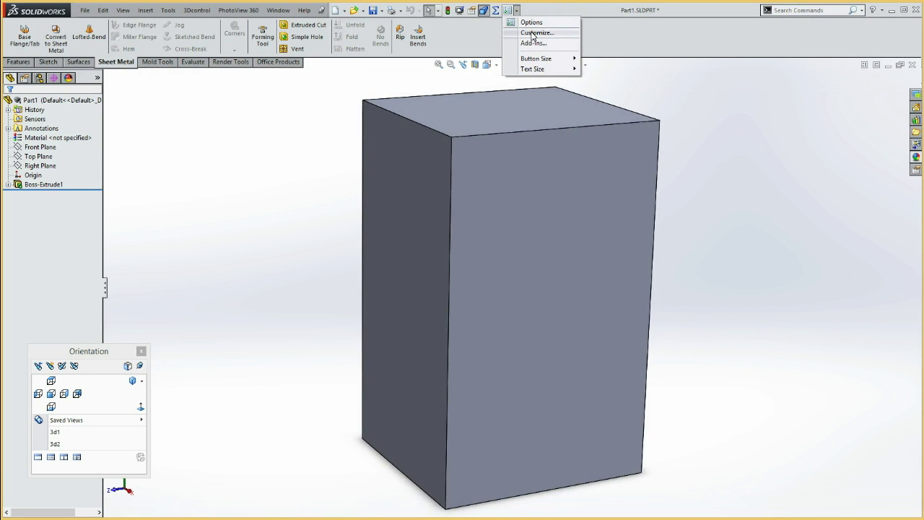
pyautogui.click(535, 32)
pyautogui.click(219, 133)
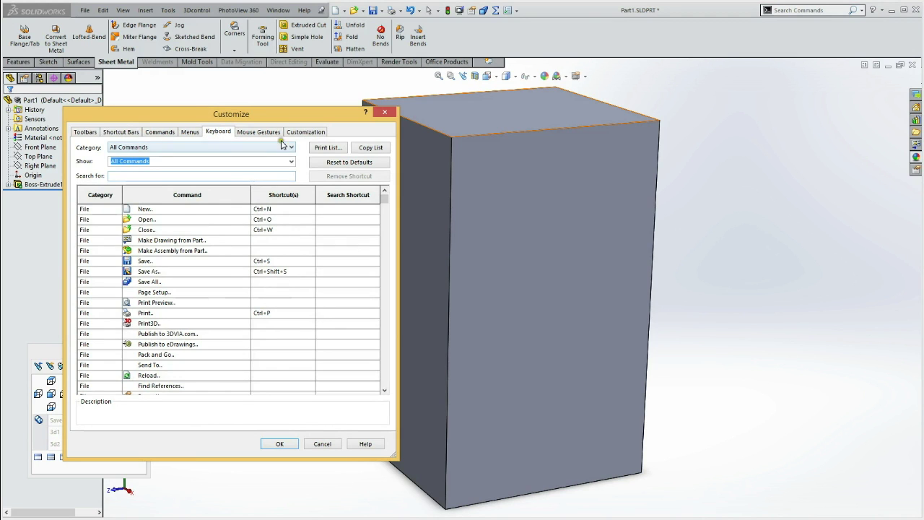
pyautogui.moveTo(283, 115); pyautogui.dragTo(361, 139)
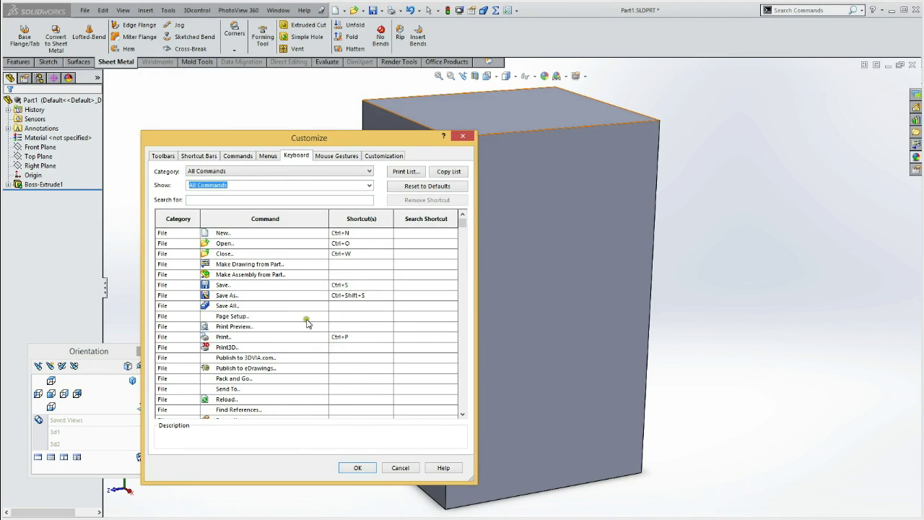
pyautogui.click(401, 468)
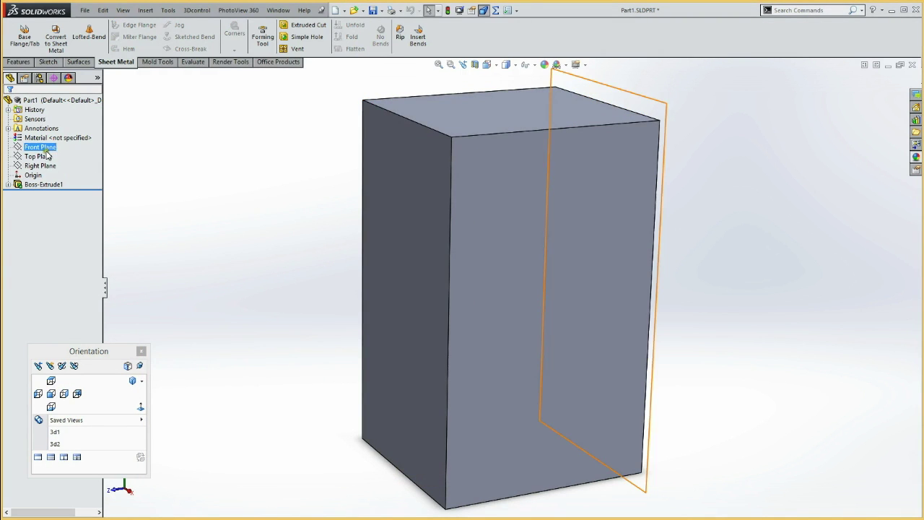
# Start a new sketch on the Front Plane and view it face-on
pyautogui.click(35, 148)
pyautogui.click(54, 149)
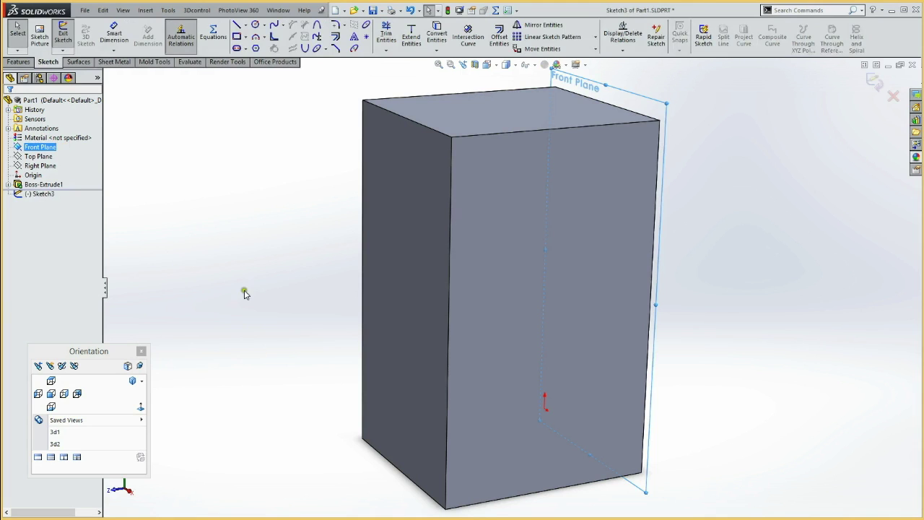
pyautogui.click(51, 394)
pyautogui.click(197, 207)
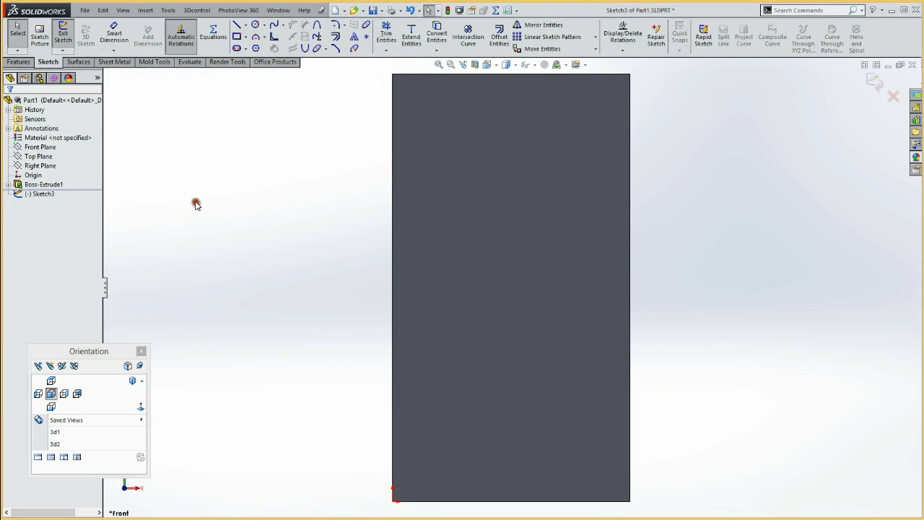
# Draw a horizontal line left of the box and exit the sketch
pyautogui.press('l')
pyautogui.click(191, 230)
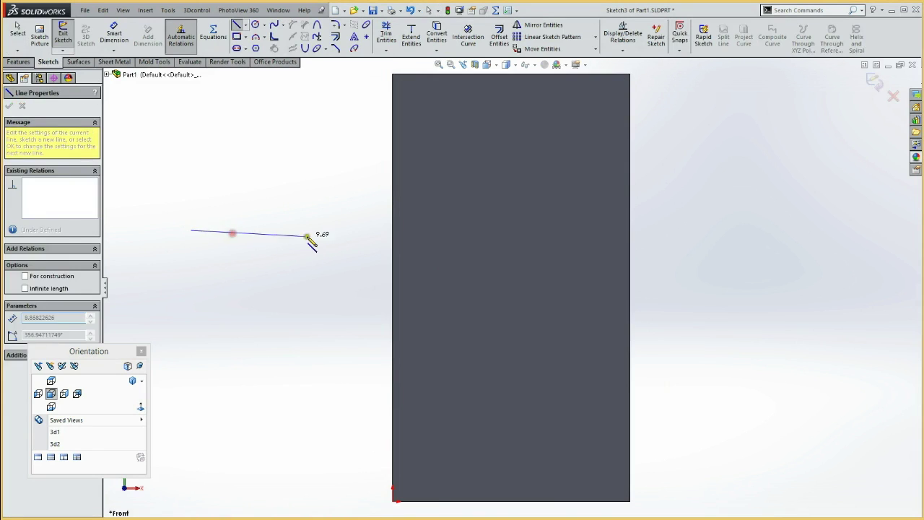
pyautogui.click(329, 230)
pyautogui.press('Escape')
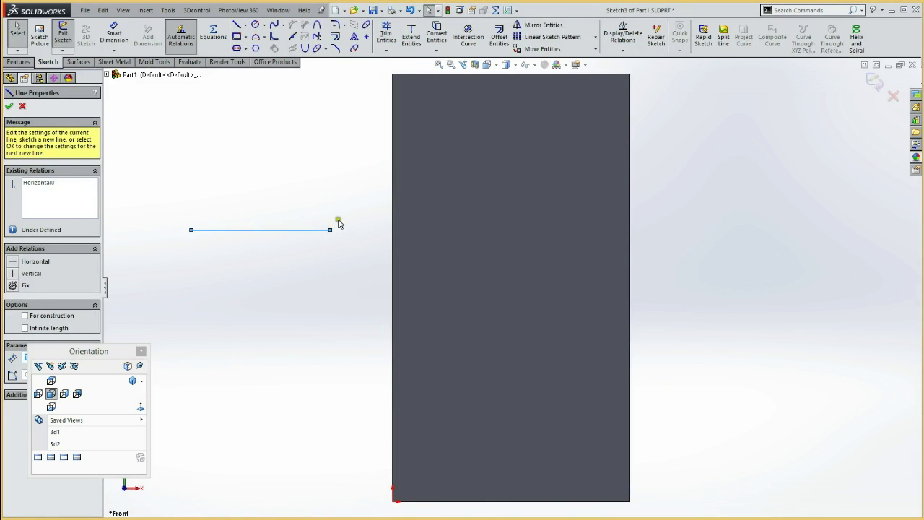
pyautogui.click(316, 183)
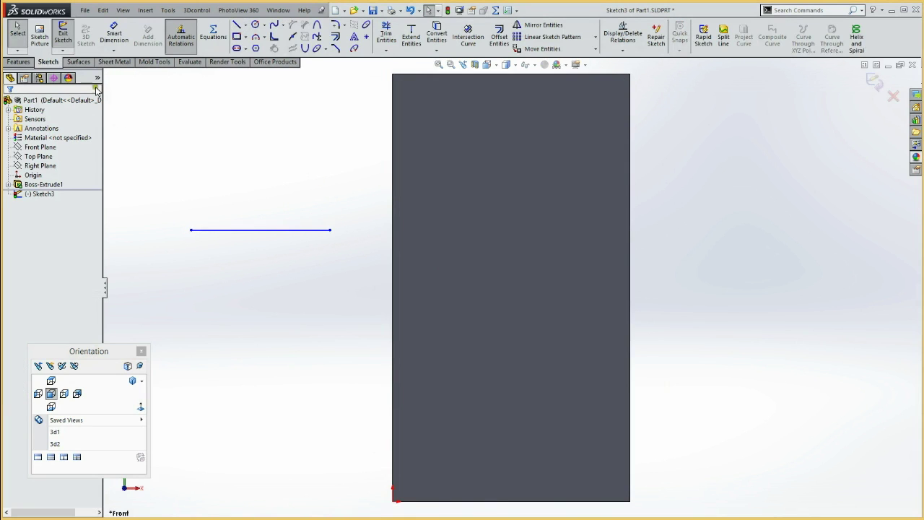
pyautogui.click(62, 37)
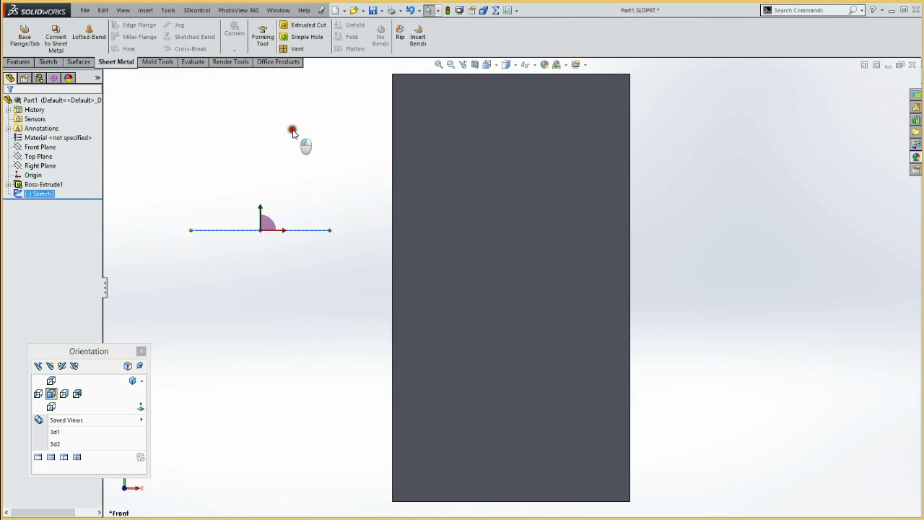
pyautogui.click(516, 11)
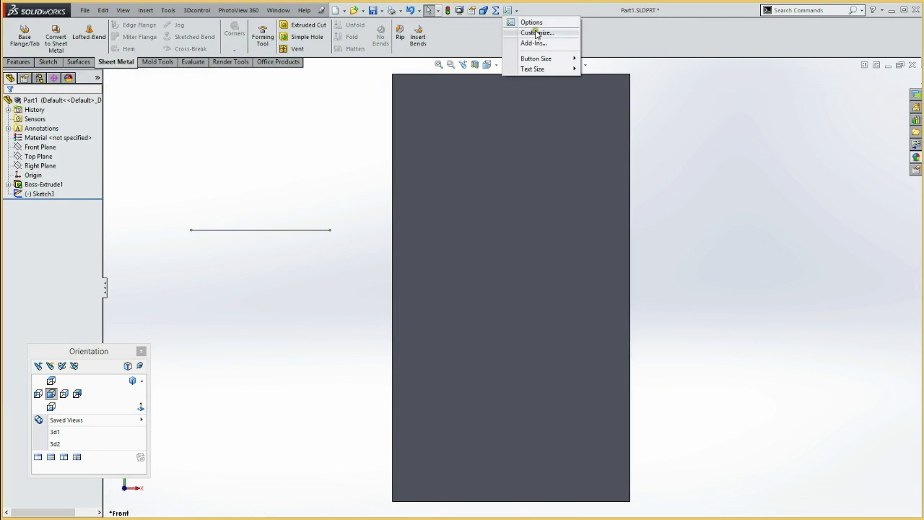
pyautogui.click(537, 33)
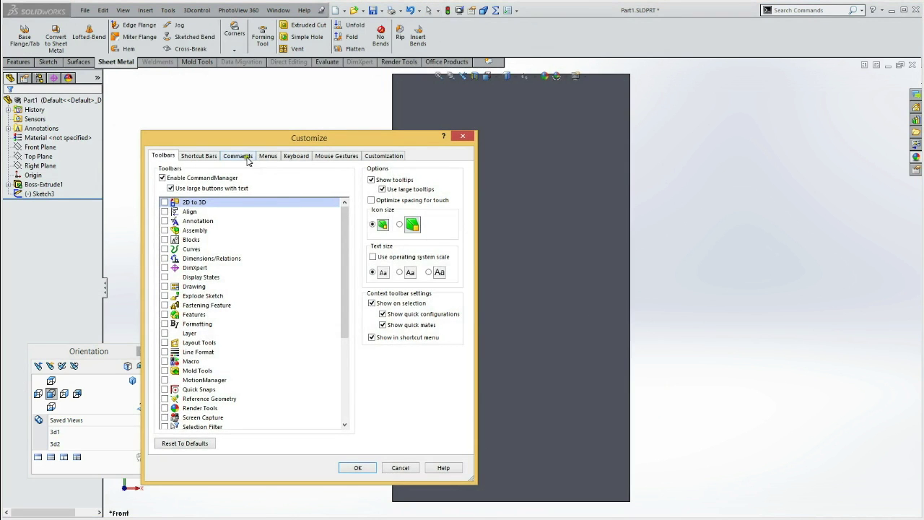
pyautogui.click(244, 157)
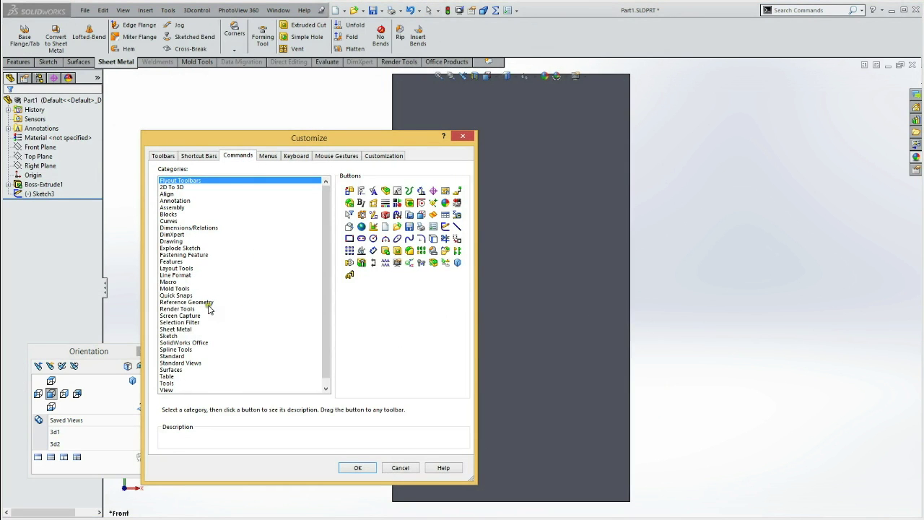
pyautogui.moveTo(384, 228)
pyautogui.mouseDown()
pyautogui.moveTo(302, 20)
pyautogui.moveTo(366, 9)
pyautogui.mouseUp()
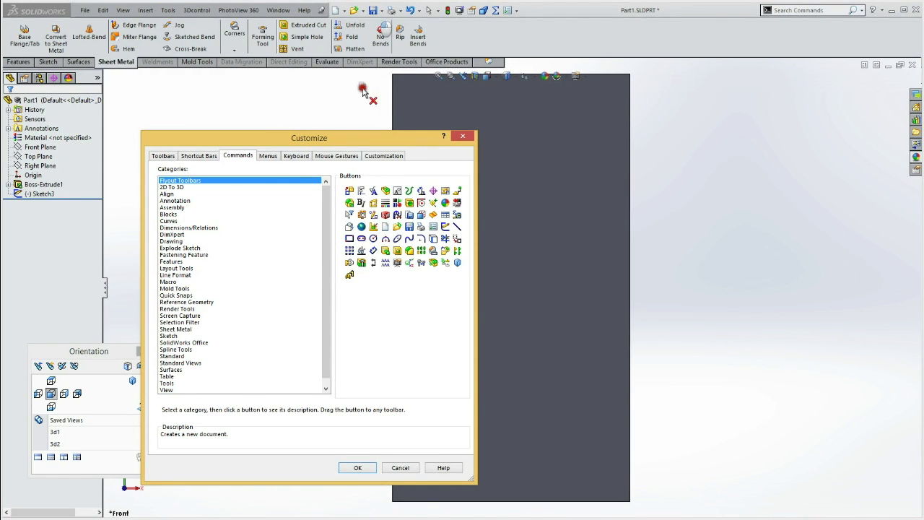
pyautogui.moveTo(366, 9); pyautogui.dragTo(380, 319)
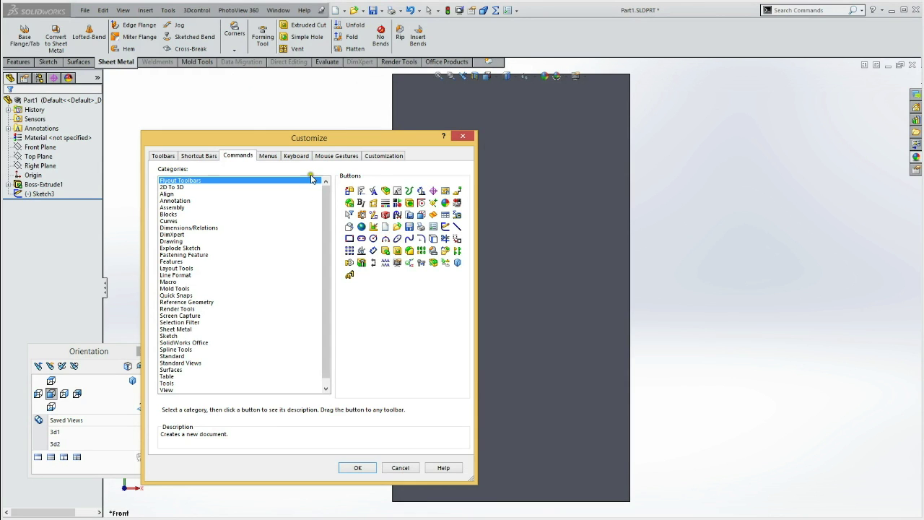
pyautogui.moveTo(331, 136); pyautogui.dragTo(275, 145)
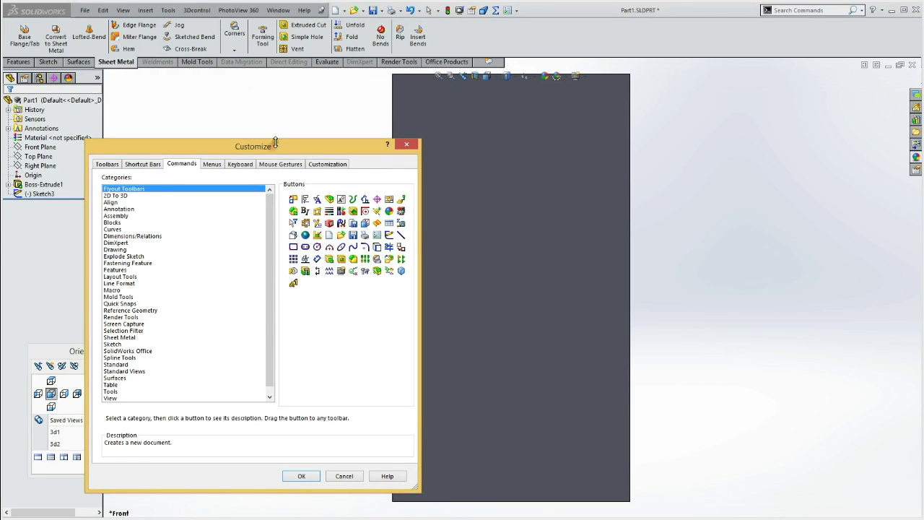
pyautogui.click(340, 475)
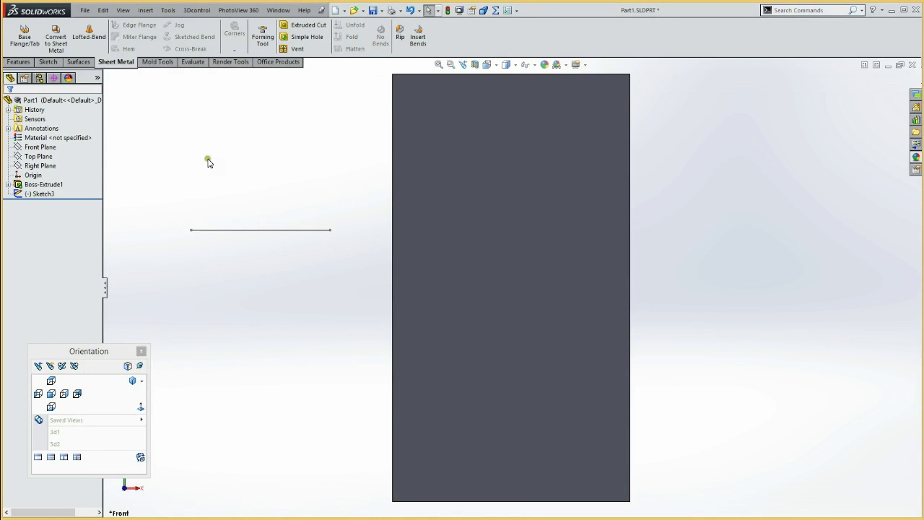
# Turn off Single command per pick in System Options
pyautogui.click(507, 11)
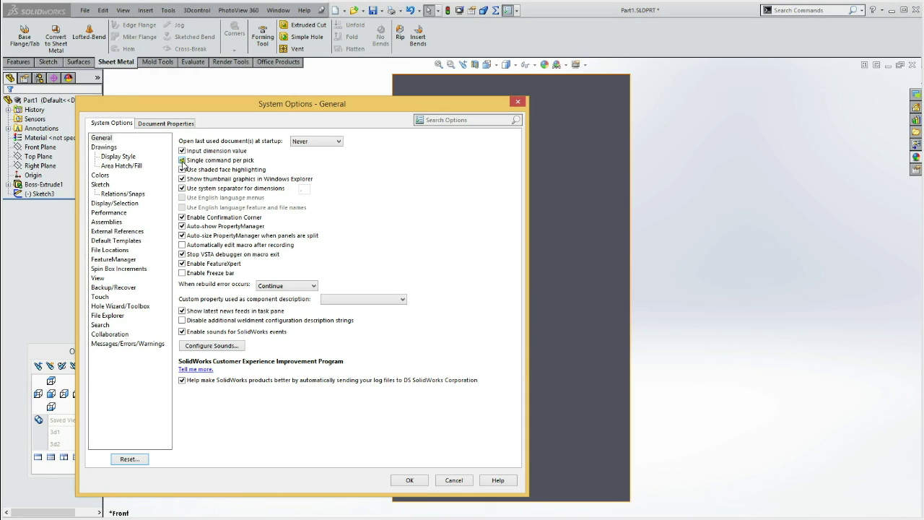
pyautogui.click(182, 161)
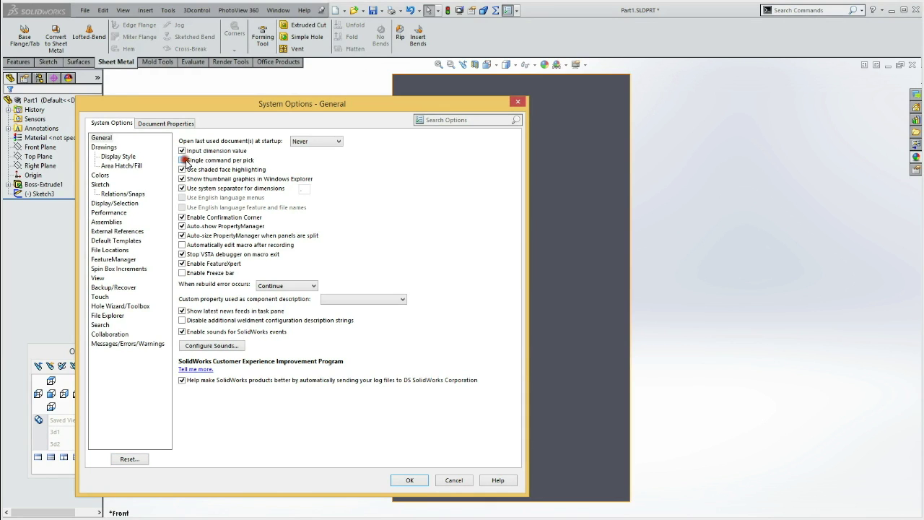
pyautogui.click(413, 480)
# Reopen Sketch3 for editing from the feature tree
pyautogui.click(39, 185)
pyautogui.click(40, 194)
pyautogui.click(49, 163)
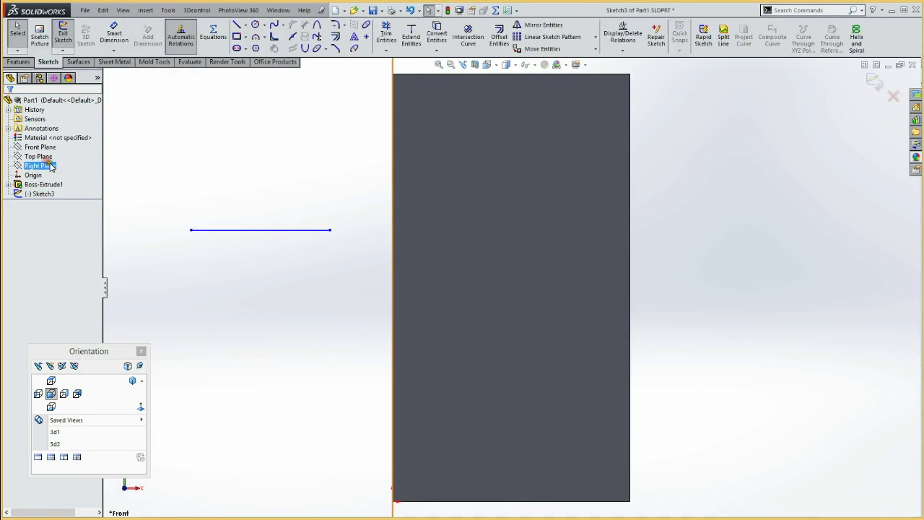
# Draw a connected line chain going right, down, right, then back up above the first line
pyautogui.click(236, 25)
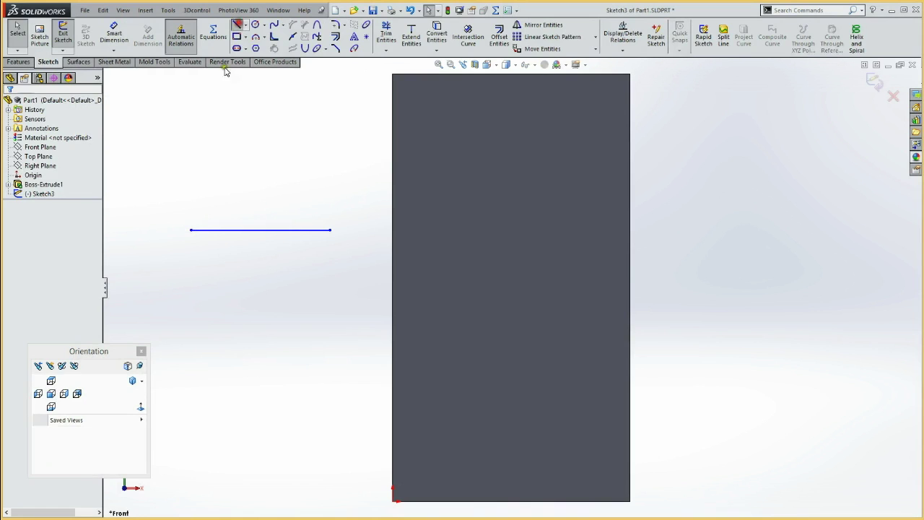
pyautogui.click(187, 114)
pyautogui.click(267, 113)
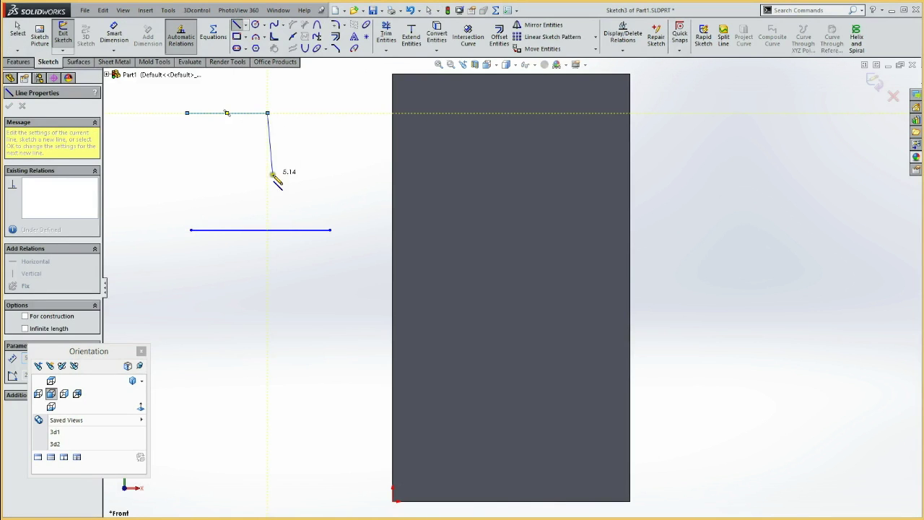
pyautogui.click(267, 182)
pyautogui.click(334, 182)
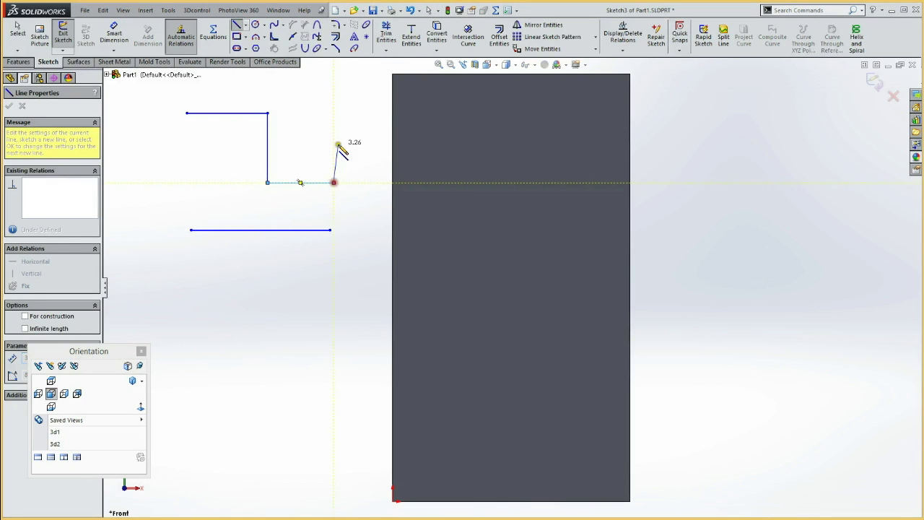
pyautogui.click(334, 135)
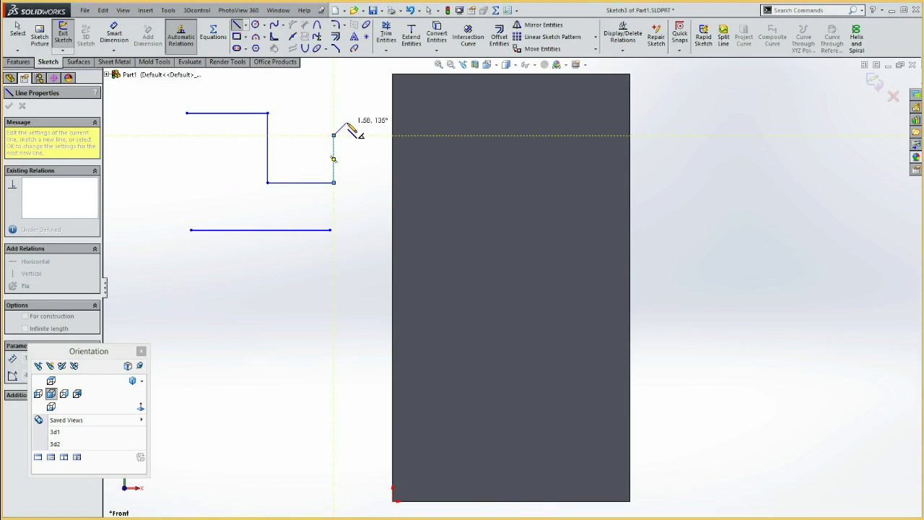
pyautogui.press('Escape')
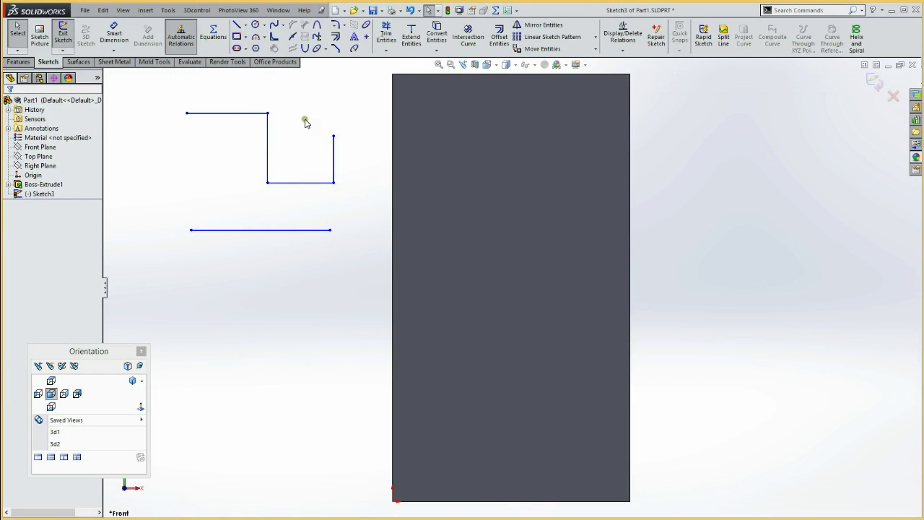
pyautogui.click(506, 10)
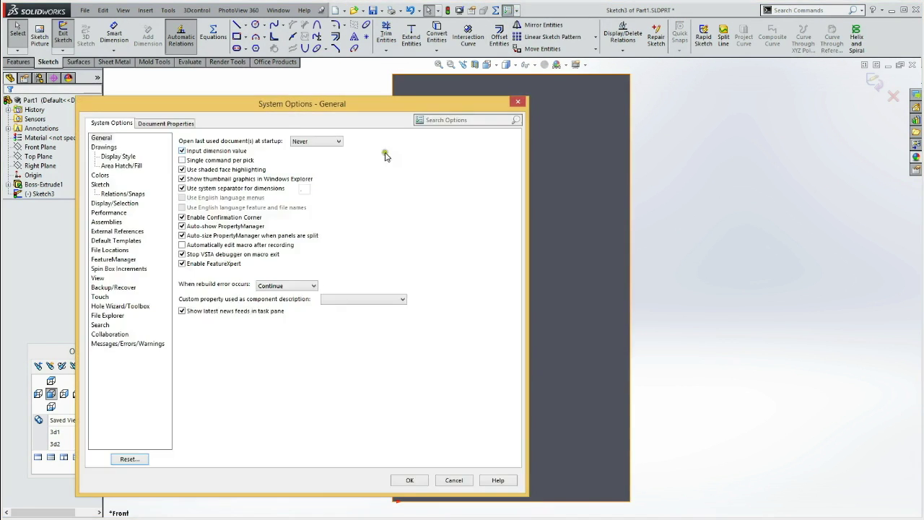
# Re-enable Single command per pick and leave shaded image quality high at 0.01414863mm deviation
pyautogui.click(182, 160)
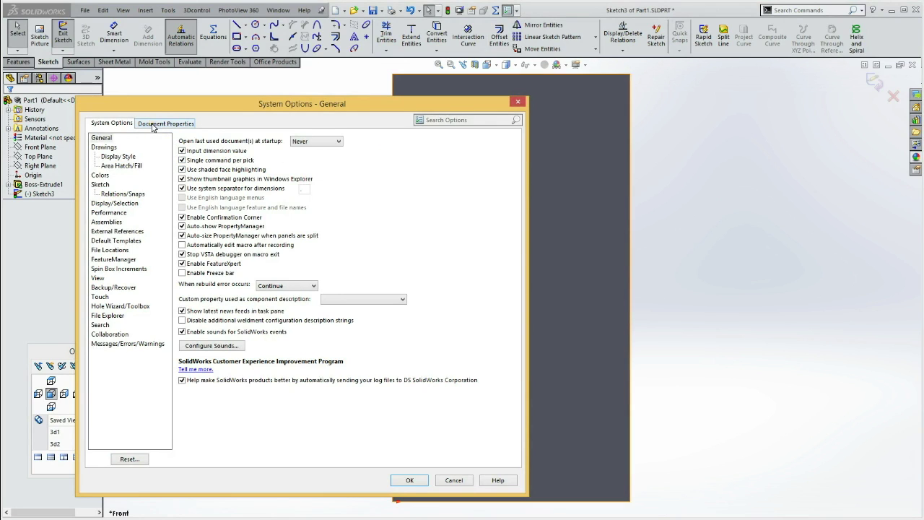
pyautogui.click(153, 126)
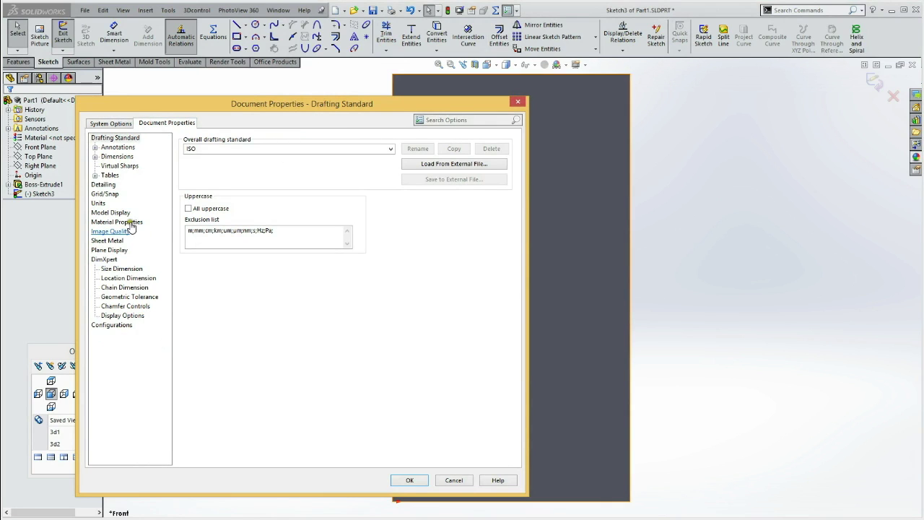
pyautogui.click(109, 232)
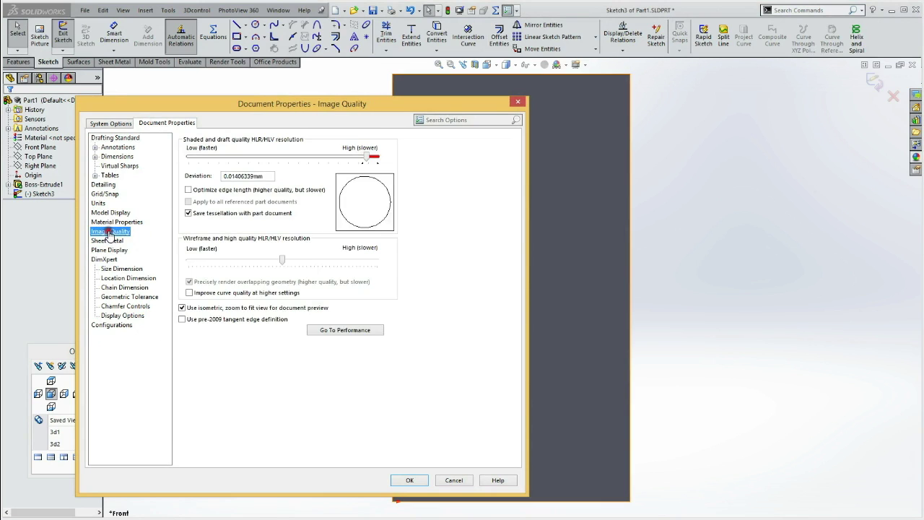
pyautogui.moveTo(367, 156)
pyautogui.mouseDown()
pyautogui.moveTo(353, 159)
pyautogui.moveTo(369, 158)
pyautogui.mouseUp()
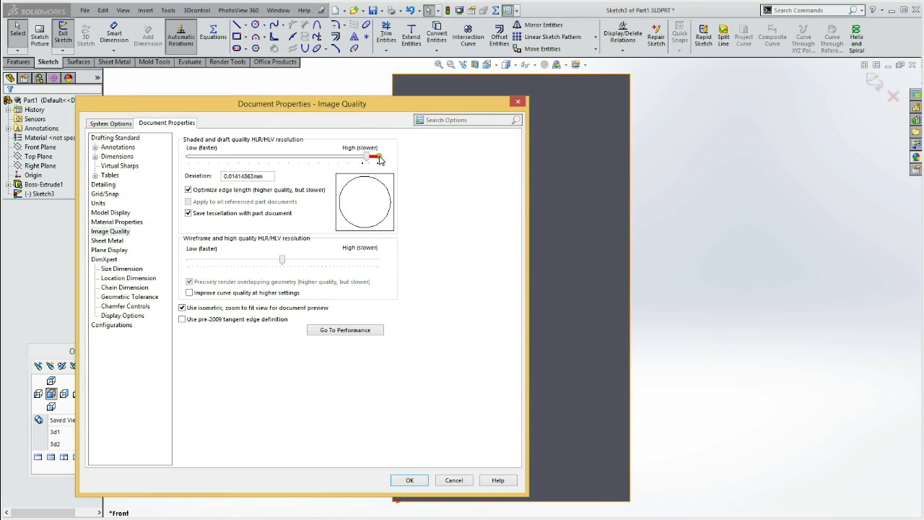
pyautogui.moveTo(369, 159); pyautogui.dragTo(193, 165)
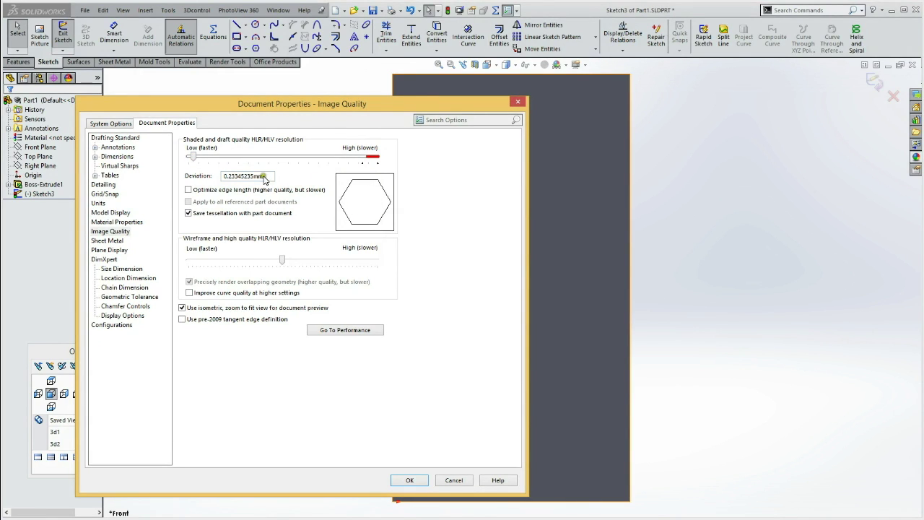
pyautogui.moveTo(193, 157); pyautogui.dragTo(365, 166)
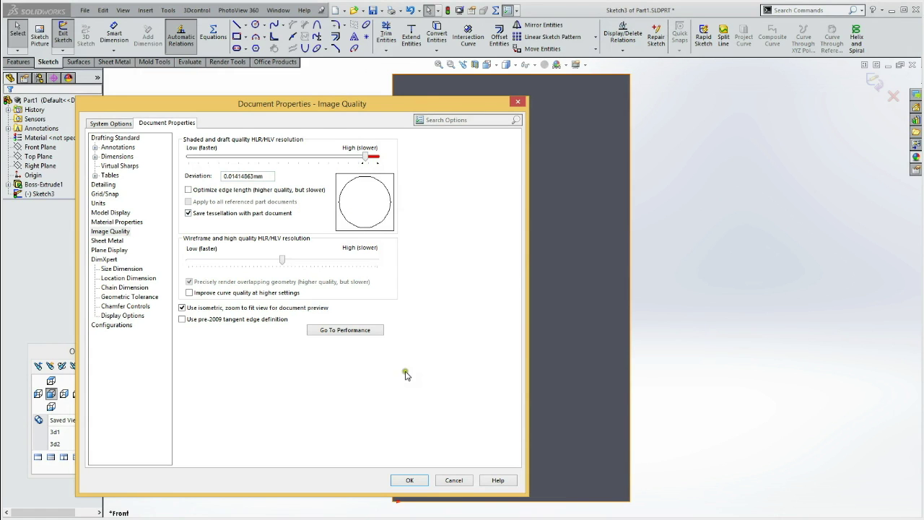
pyautogui.click(422, 482)
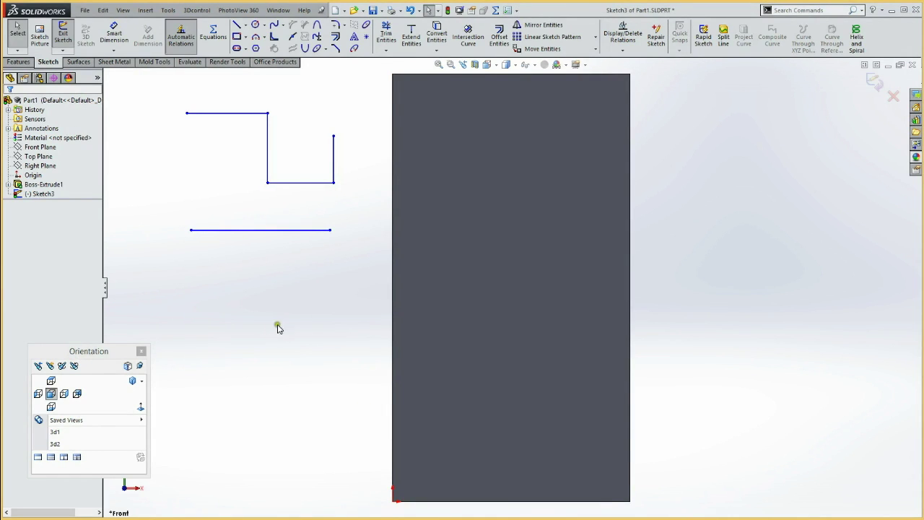
# Enable the PhotoView 360 add-in in the Add-Ins list and confirm
pyautogui.click(513, 11)
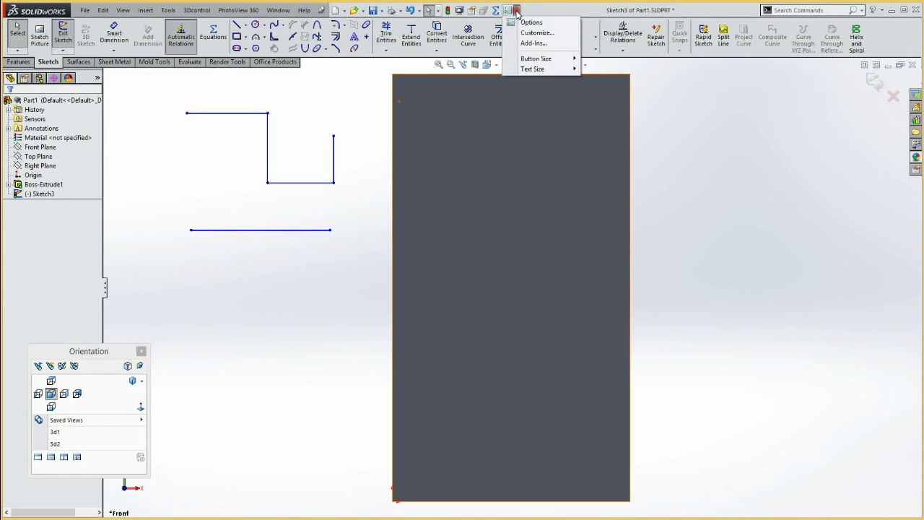
pyautogui.click(532, 43)
pyautogui.moveTo(274, 202); pyautogui.dragTo(320, 218)
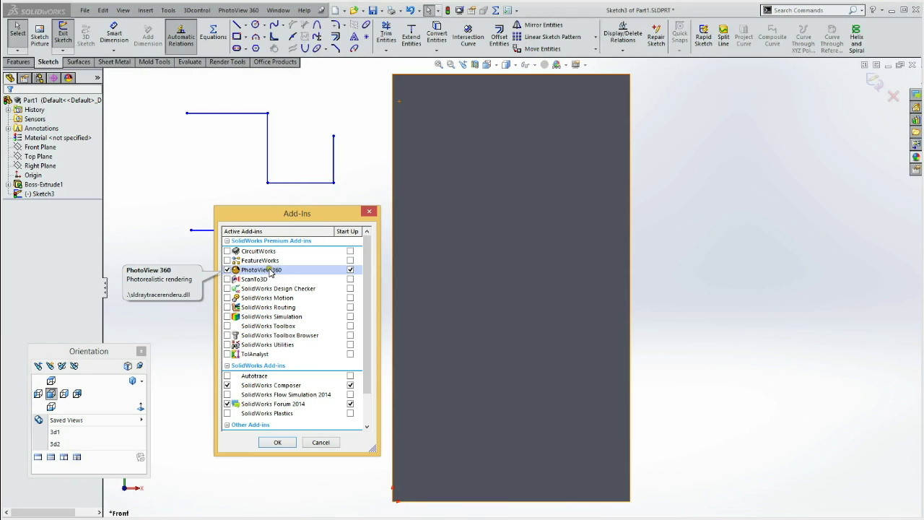
pyautogui.click(228, 270)
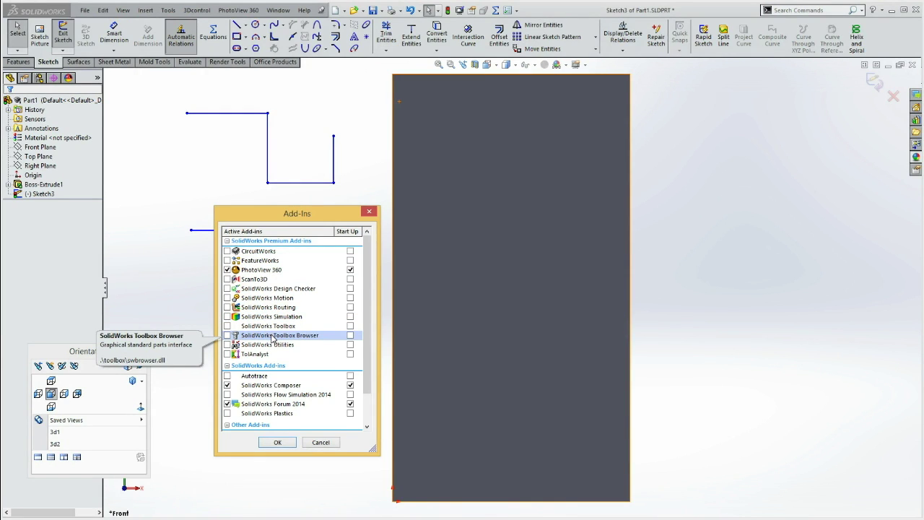
pyautogui.click(290, 444)
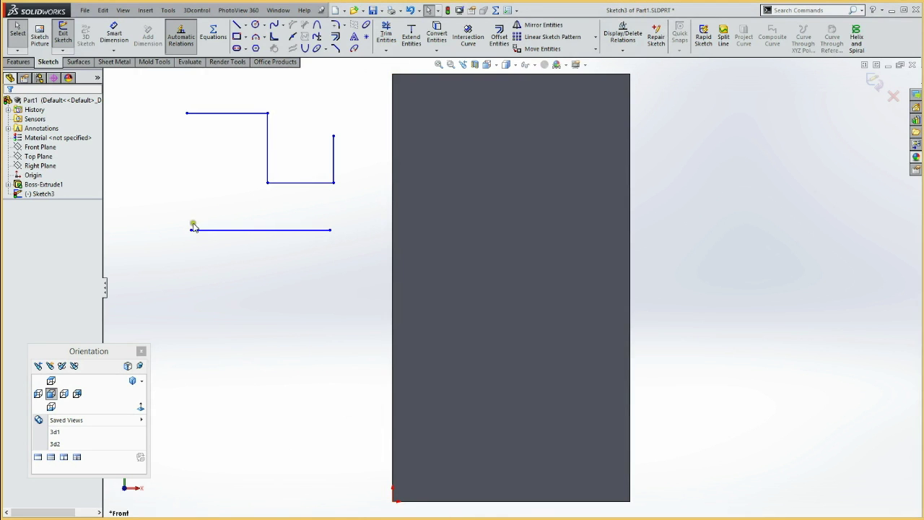